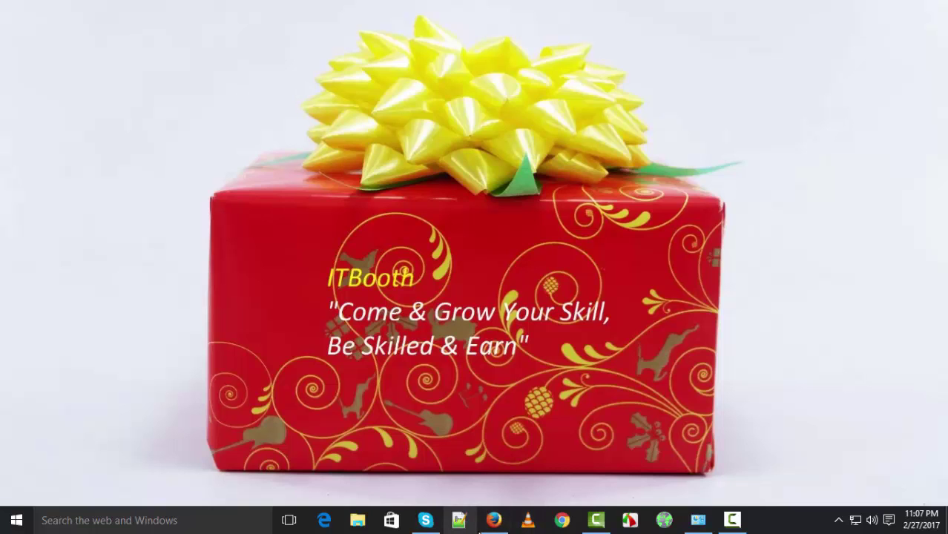
Step: Switch to Firefox, search the web for xampp in a new tab and open the Download page of the Apache Friends result
left_click(496, 521)
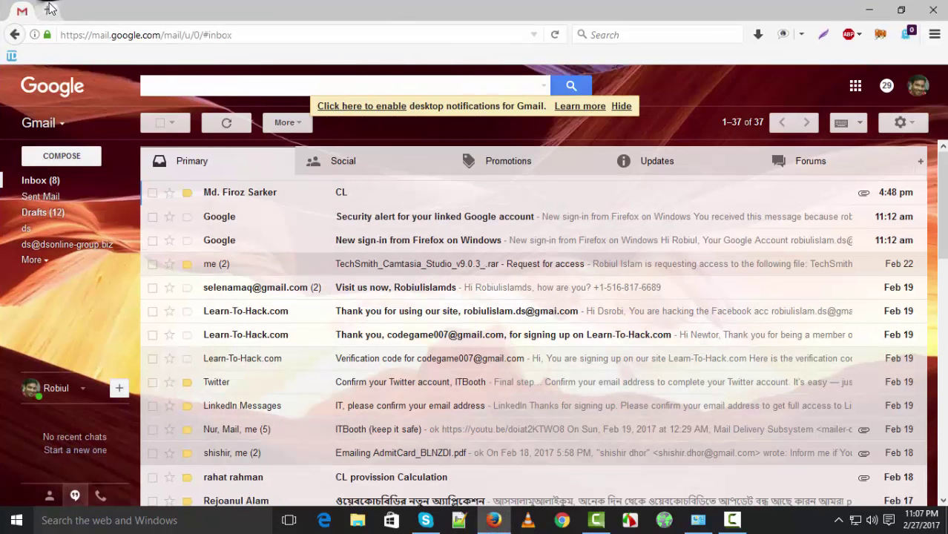
left_click(192, 11)
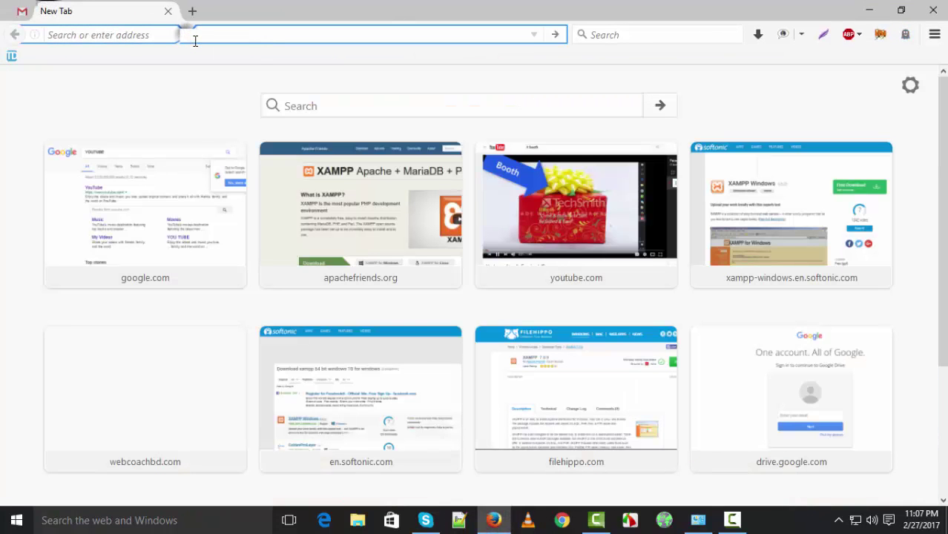
left_click(583, 35)
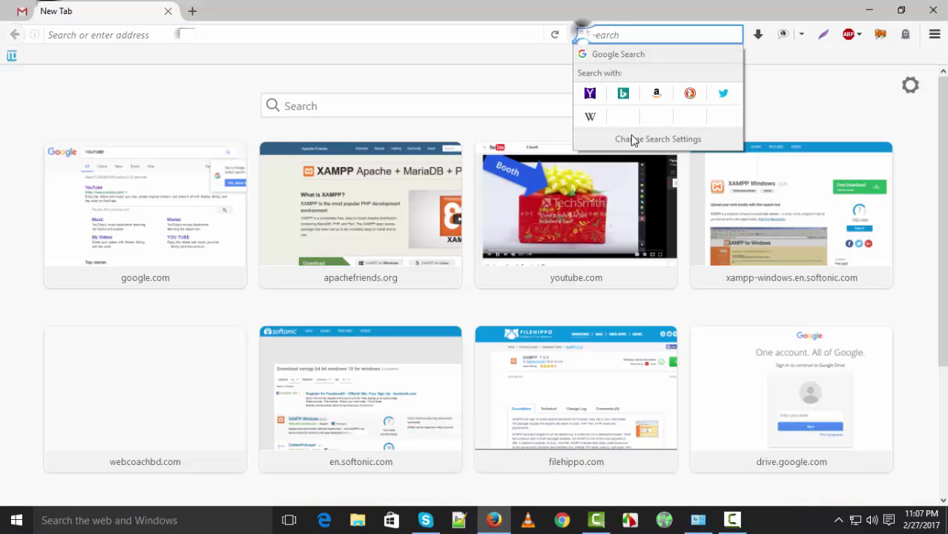
left_click(332, 34)
left_click(327, 34)
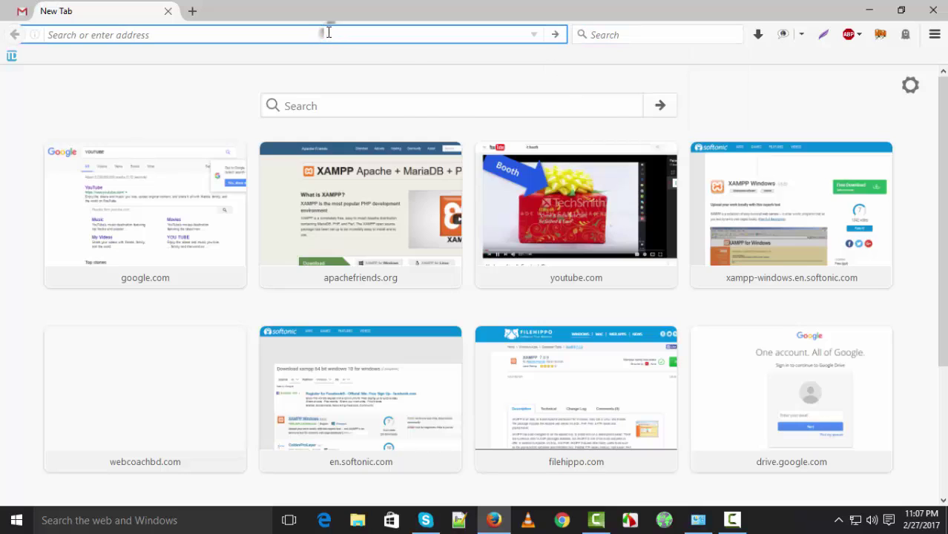
type("xampp")
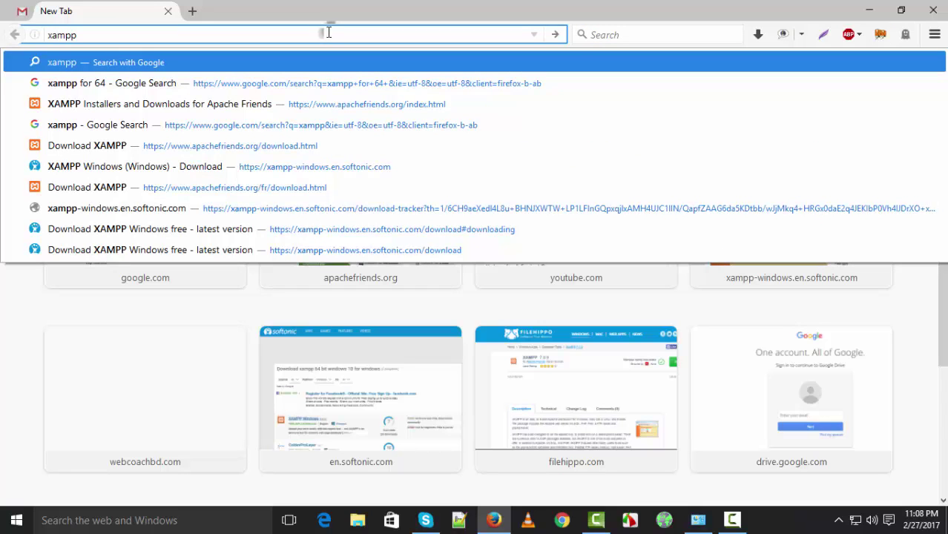
key("Return")
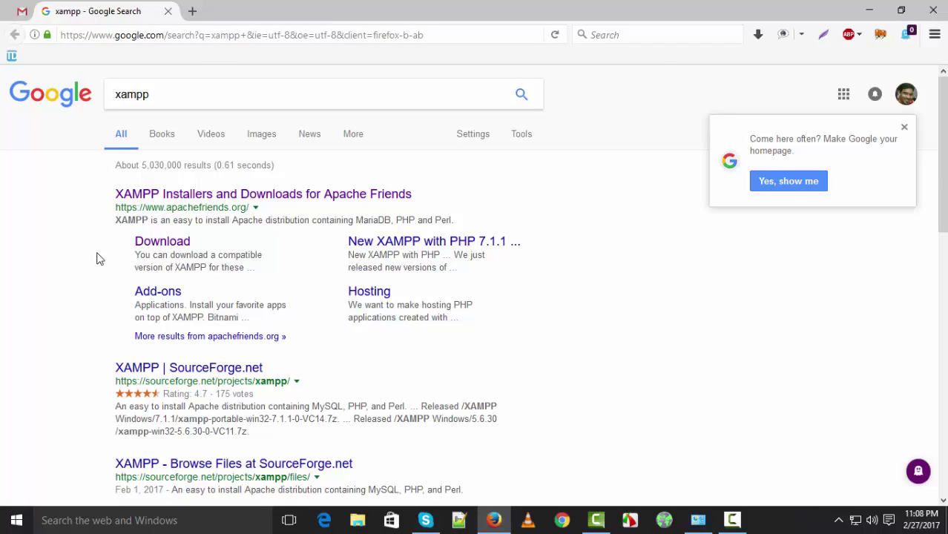
left_click_drag(91, 204, 63, 216)
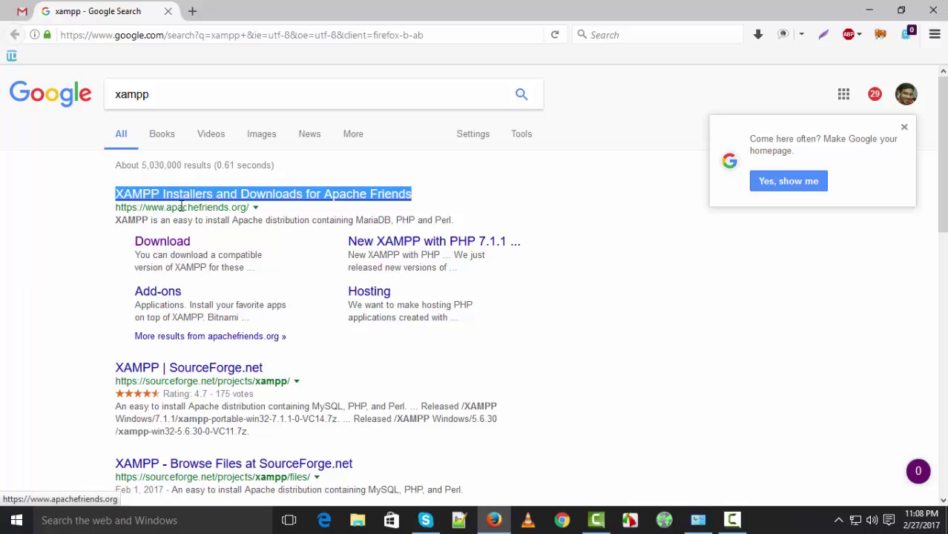
left_click(176, 249)
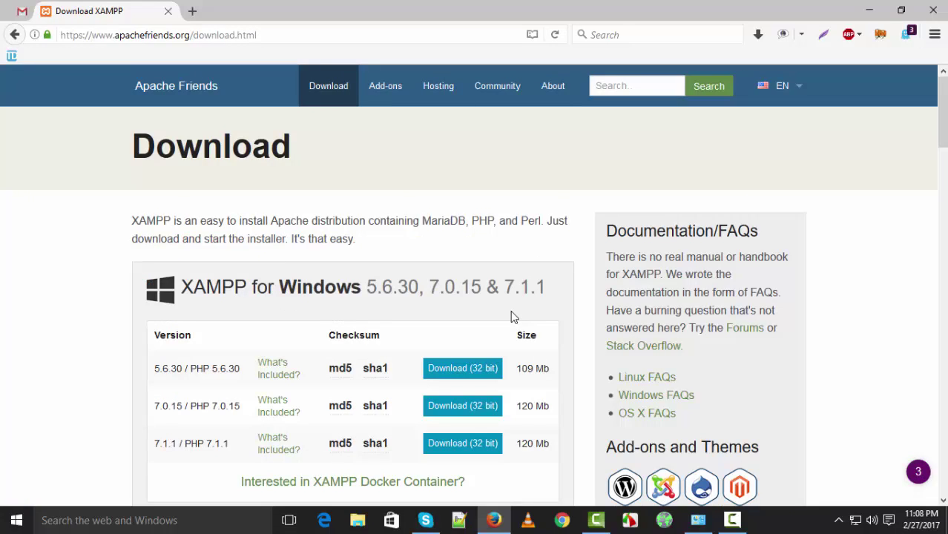
Step: Examine the XAMPP versions and download sizes offered for Windows, Linux and OS X, and minimize the browser
scroll(512, 316, "down", 5)
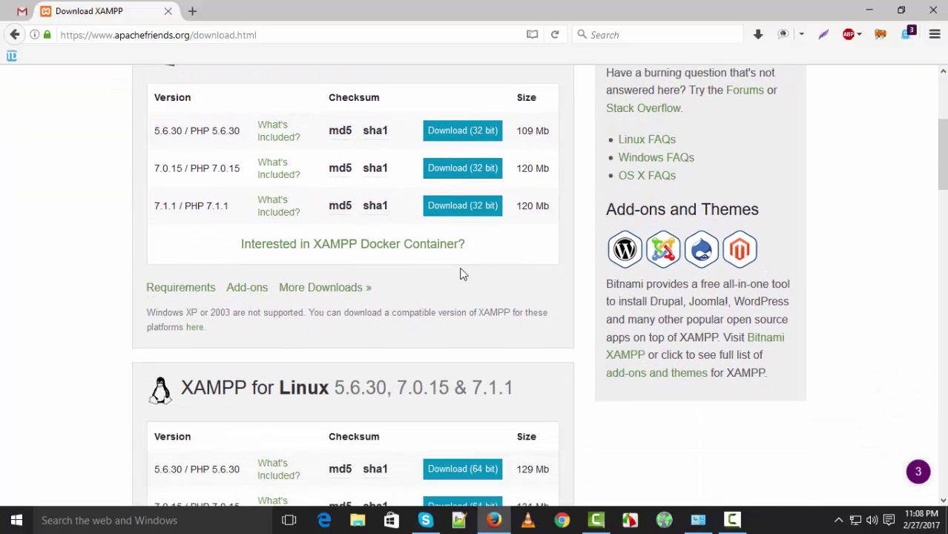
scroll(516, 297, "up", 3)
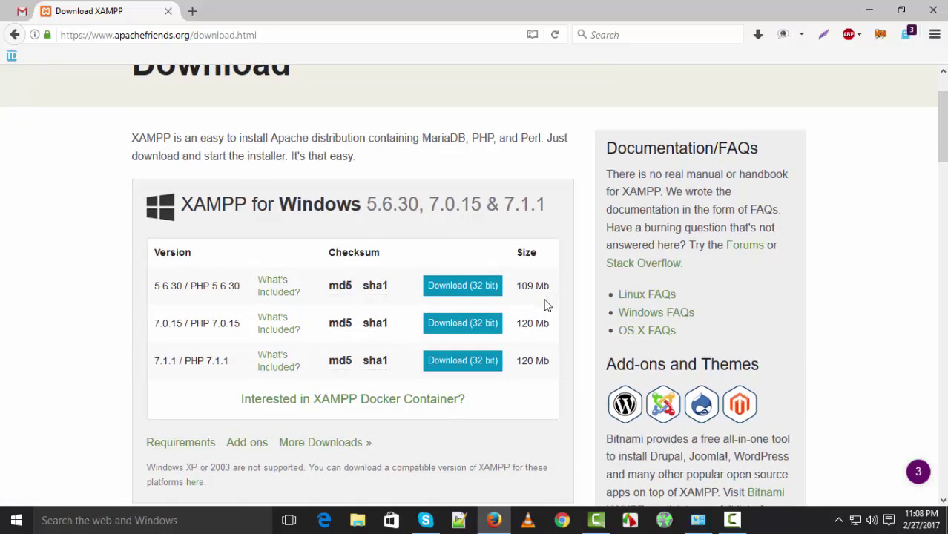
scroll(561, 300, "down", 4)
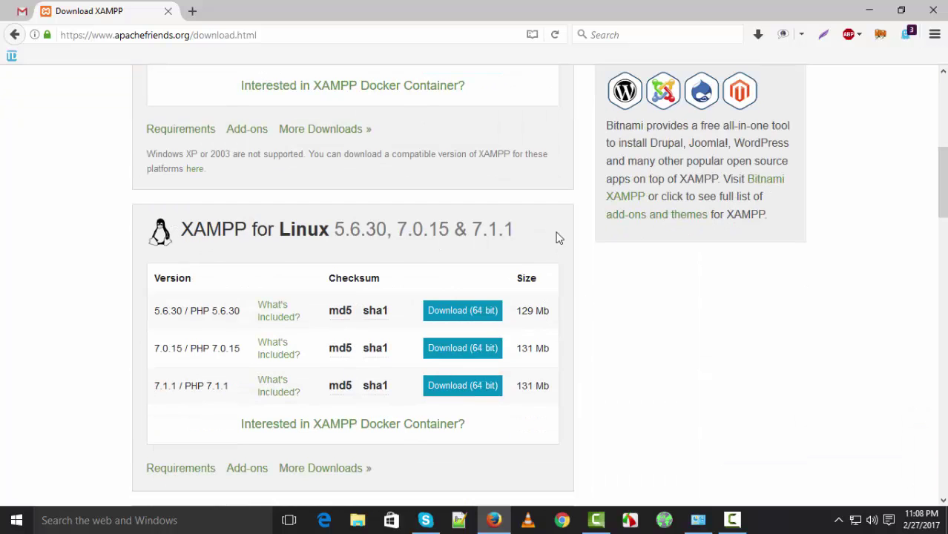
scroll(518, 343, "down", 3)
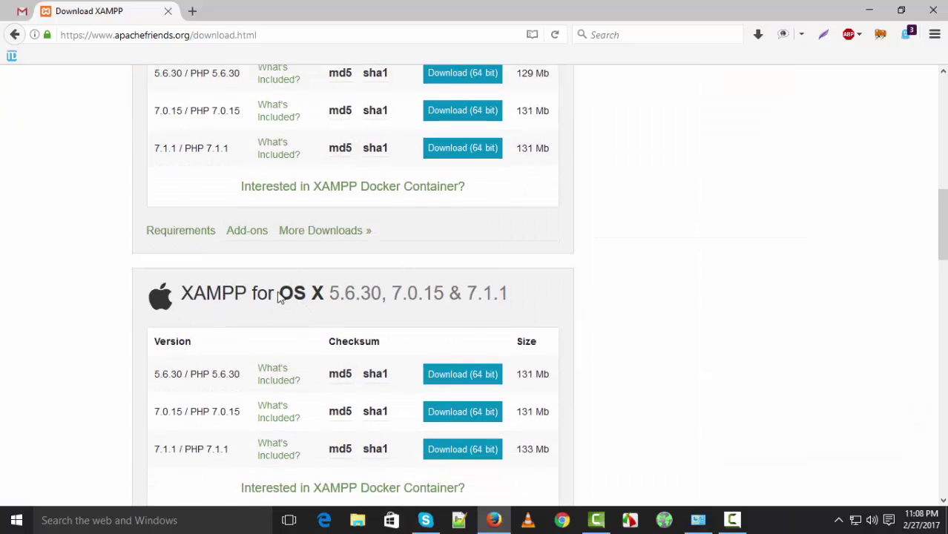
left_click_drag(282, 290, 524, 294)
left_click(630, 316)
scroll(583, 203, "up", 1)
scroll(582, 204, "up", 5)
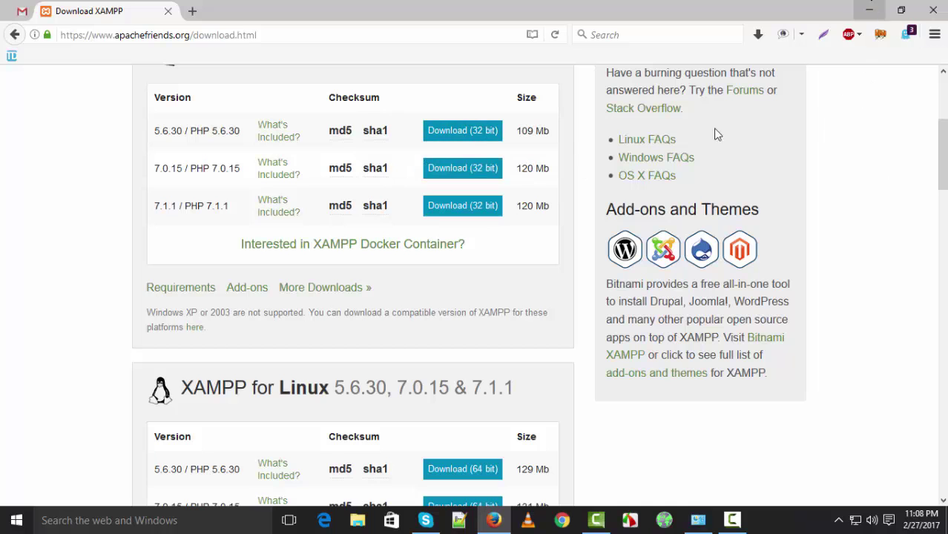
left_click(873, 10)
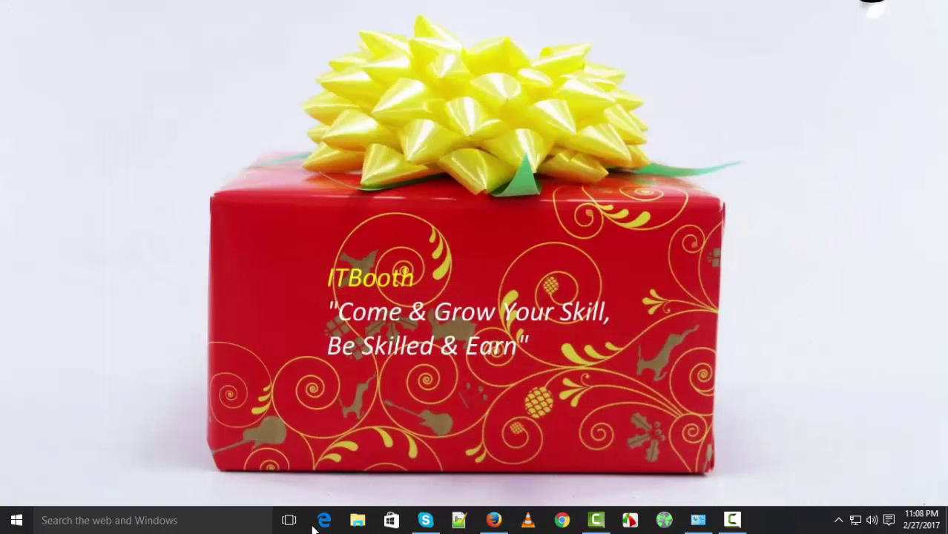
Step: Switch to File Explorer and open the SOFTARE folder on the Web-Development (E:) drive
left_click(356, 520)
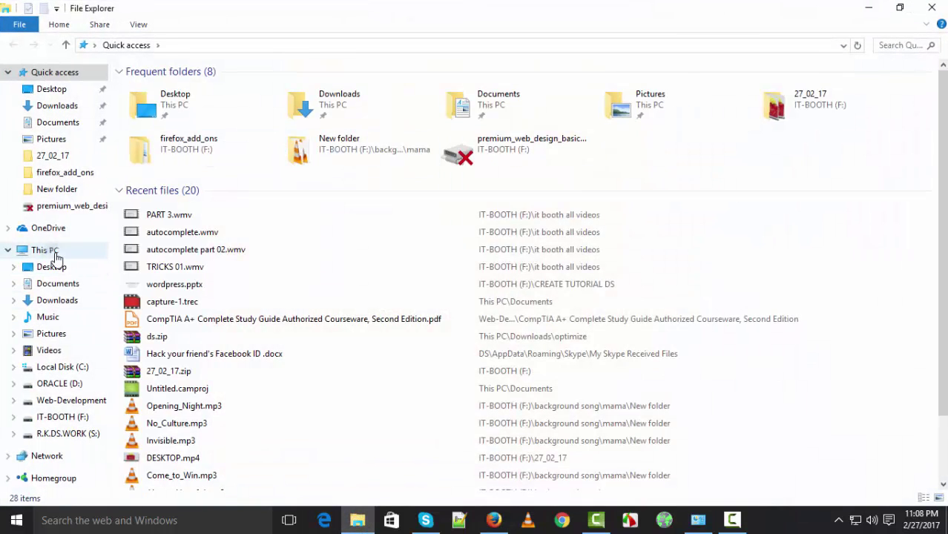
left_click(52, 251)
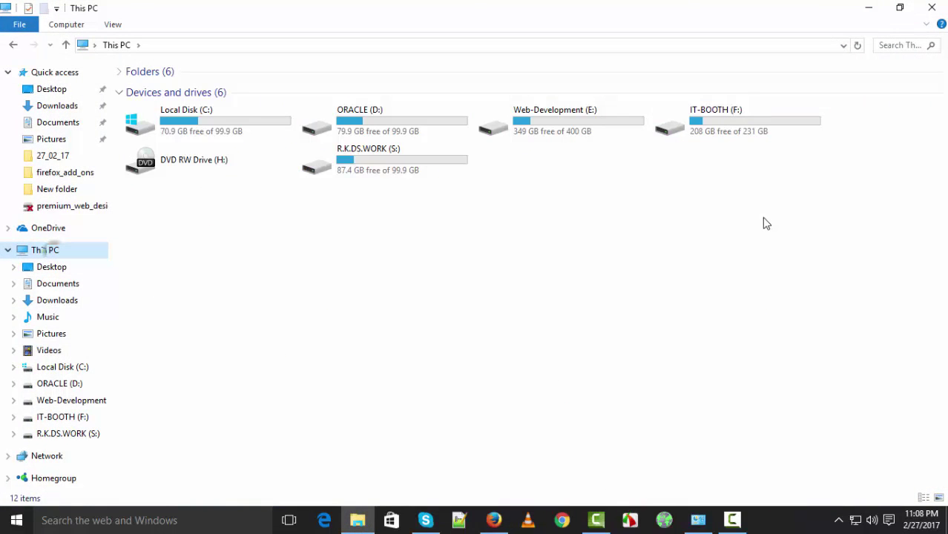
double_click(563, 126)
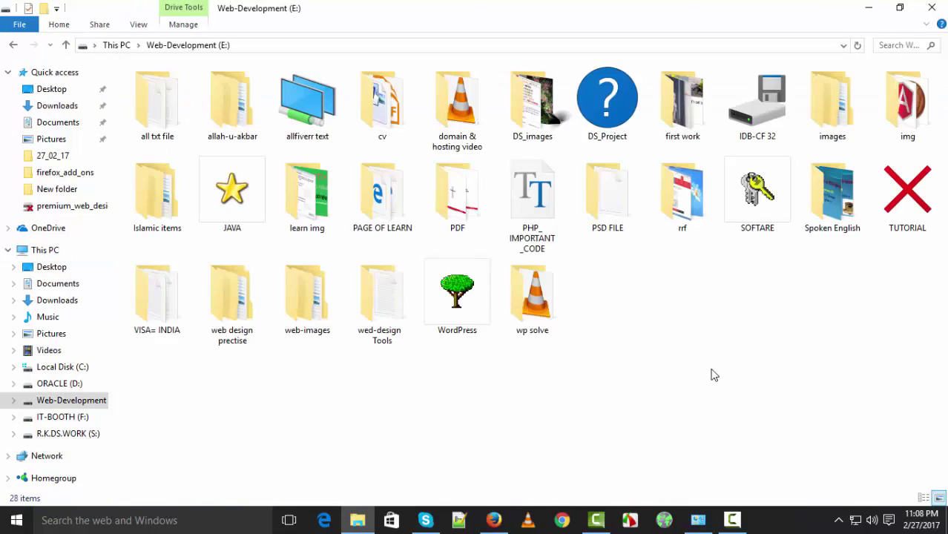
left_click(751, 193)
double_click(751, 192)
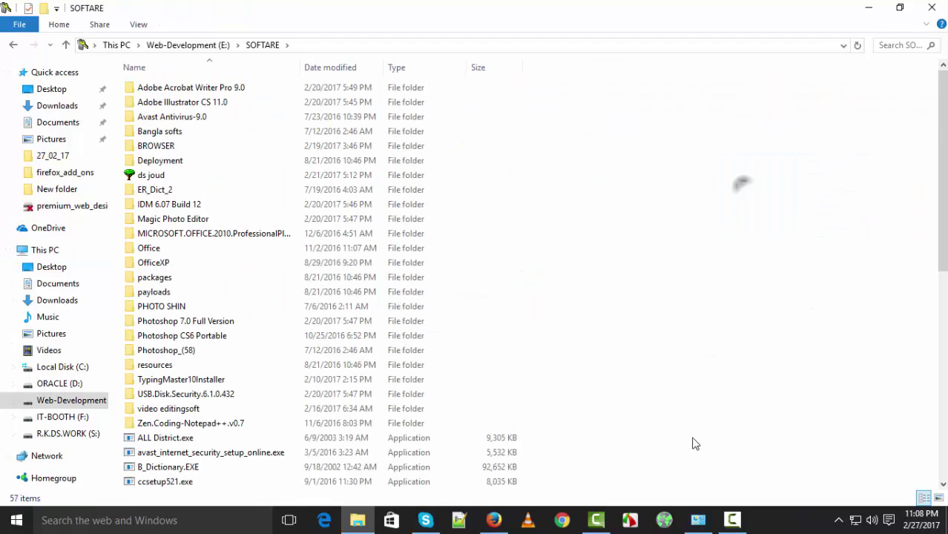
Step: Look through the SOFTARE folder and its ds joud subfolder for the XAMPP installer
scroll(598, 299, "down", 10)
scroll(598, 300, "up", 10)
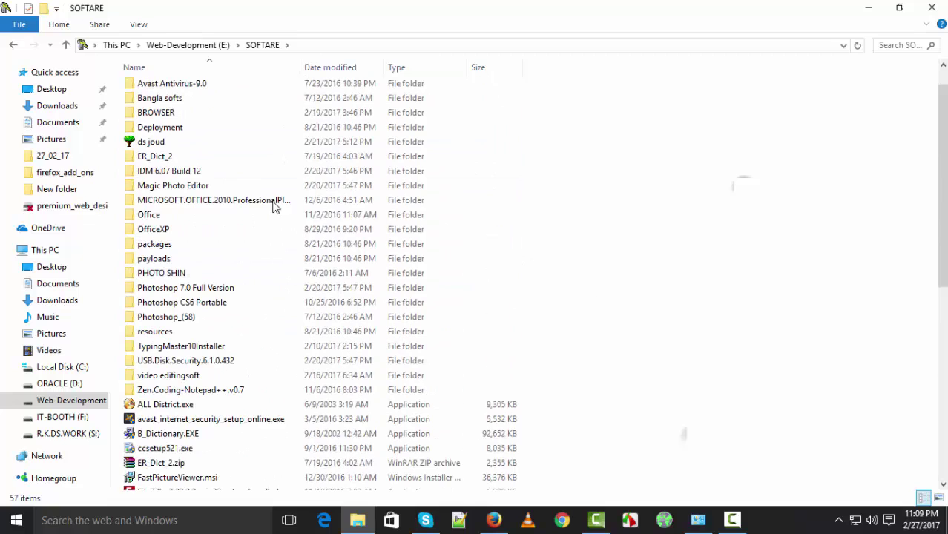
double_click(184, 141)
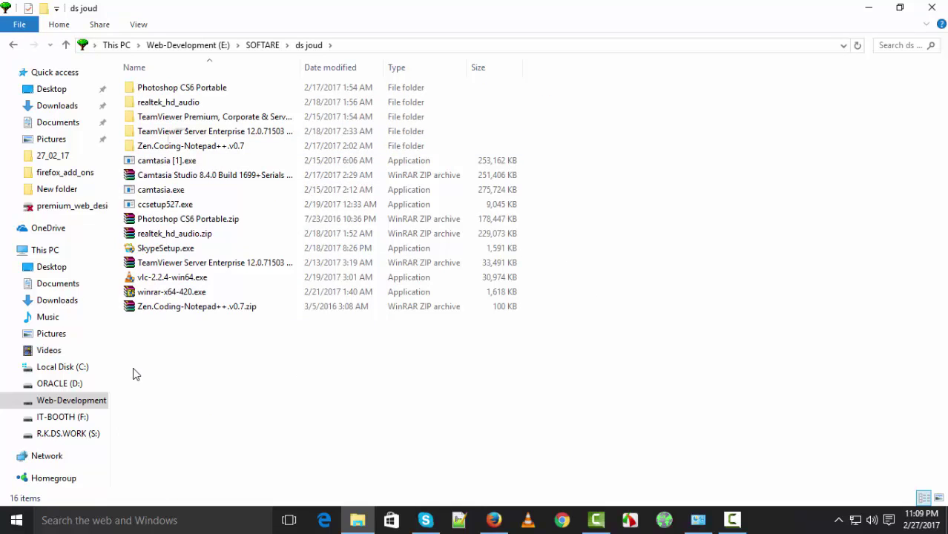
left_click(269, 46)
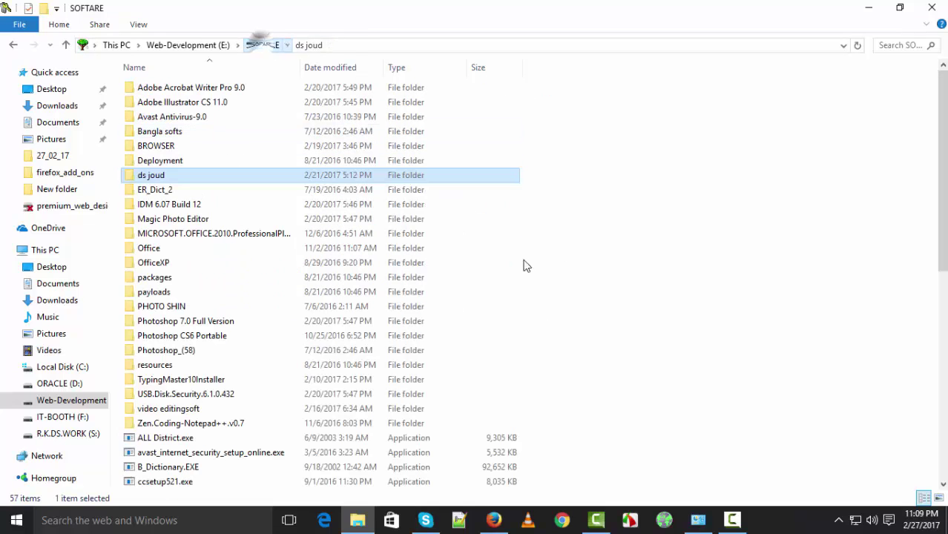
left_click(680, 270)
scroll(564, 340, "down", 6)
scroll(565, 343, "down", 4)
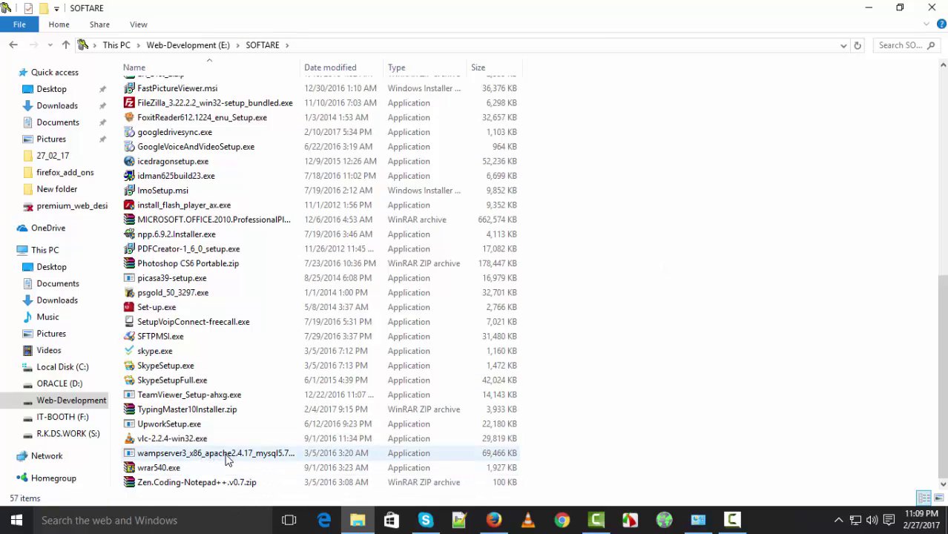
scroll(226, 460, "up", 5)
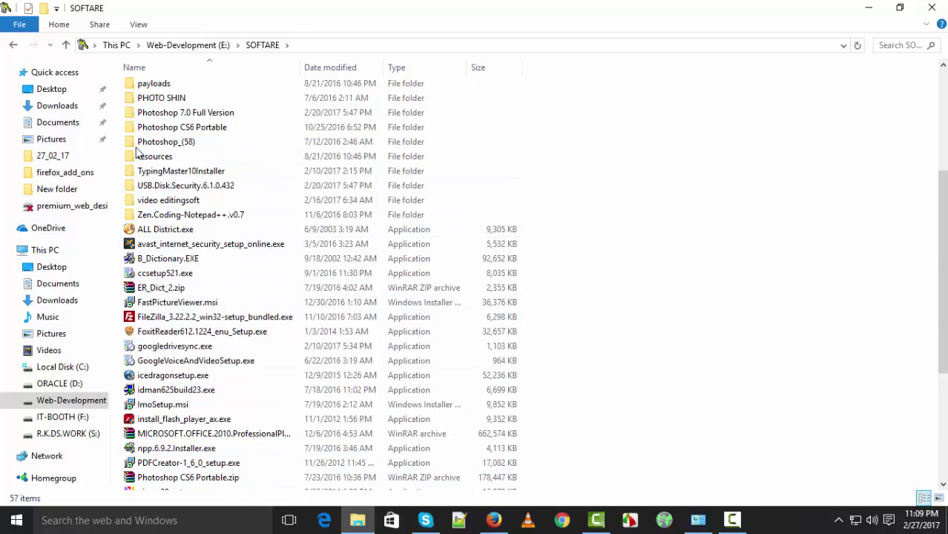
scroll(222, 310, "up", 4)
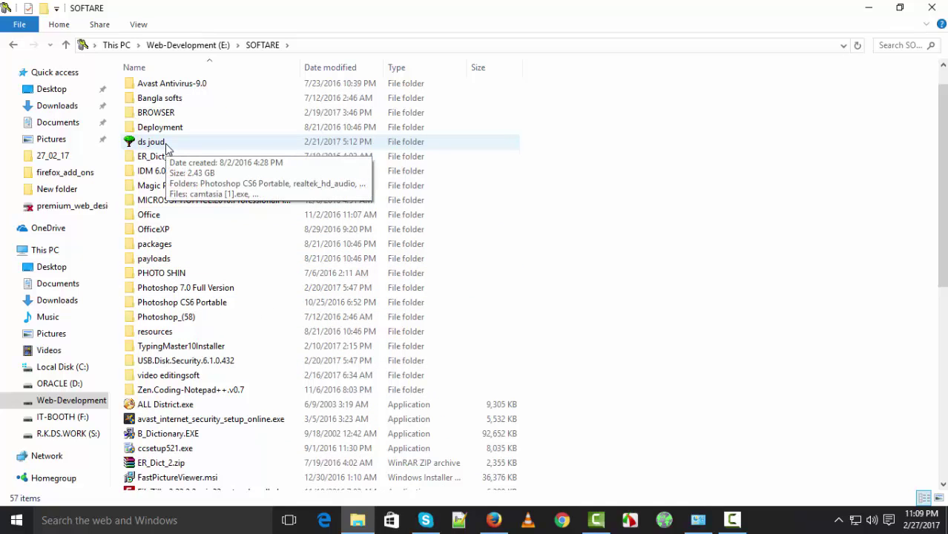
Step: Launch xampp-win32-7.0.8-0-VC14-installer.exe from the WordPress\SOFT folder on drive E: and accept the User Account Control warning
left_click(54, 400)
double_click(453, 297)
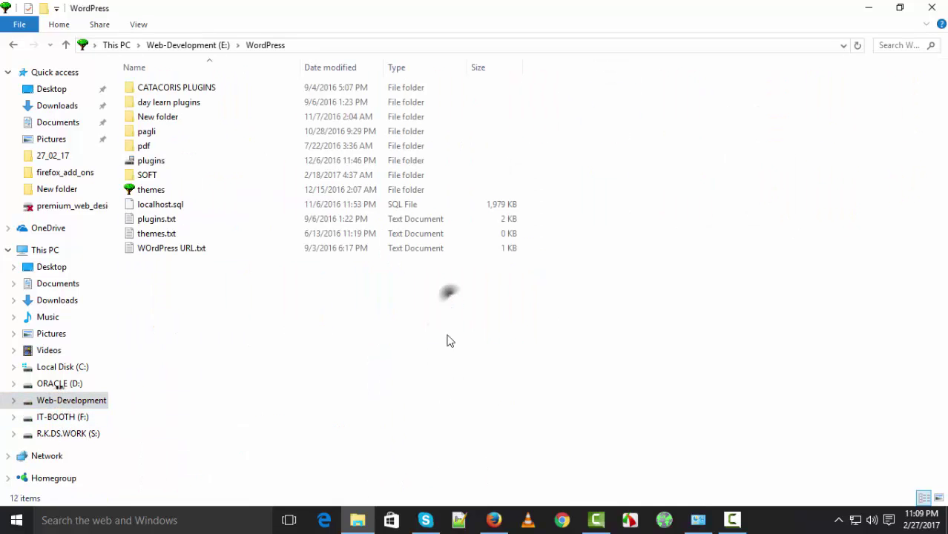
double_click(154, 176)
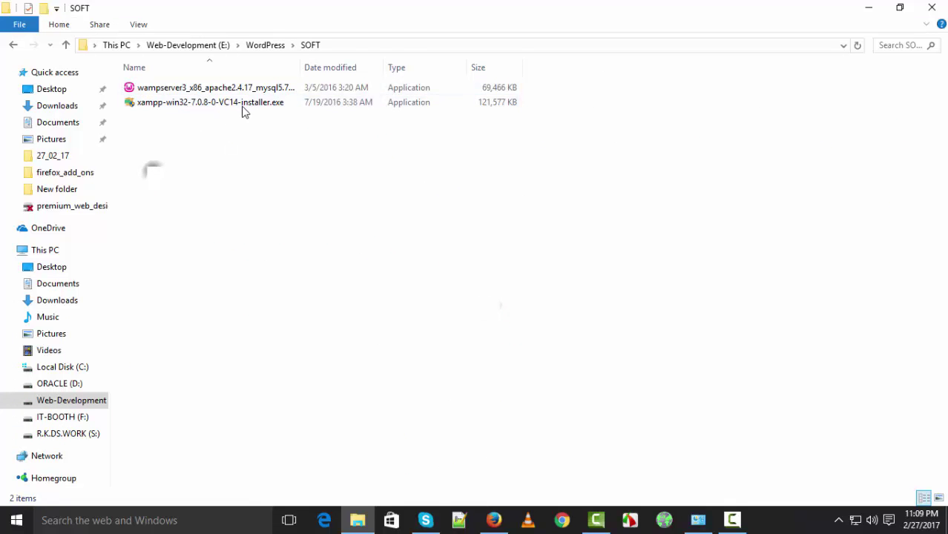
double_click(273, 105)
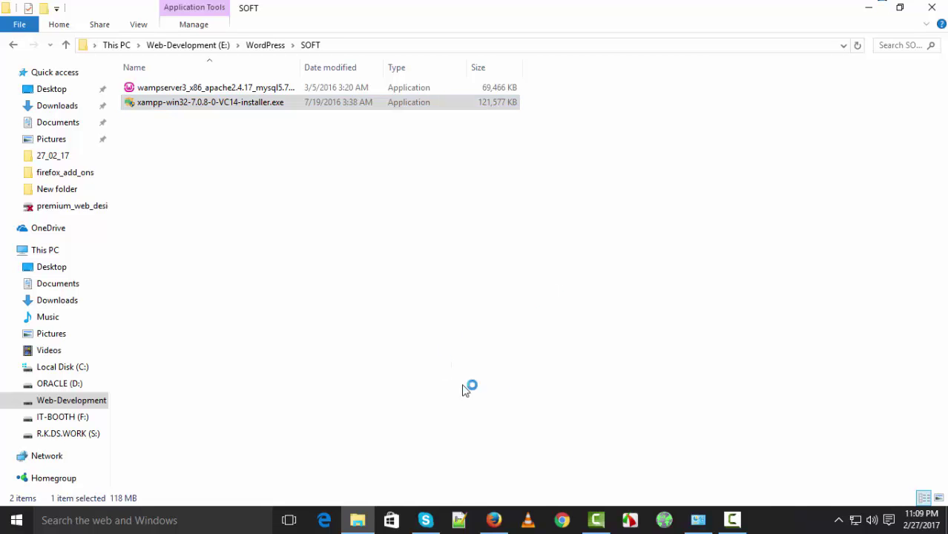
left_click(872, 7)
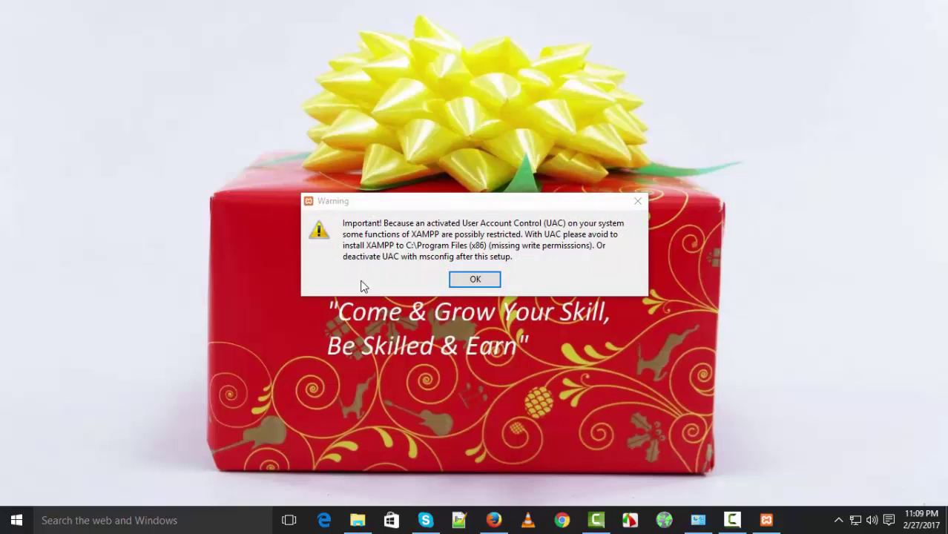
left_click(482, 281)
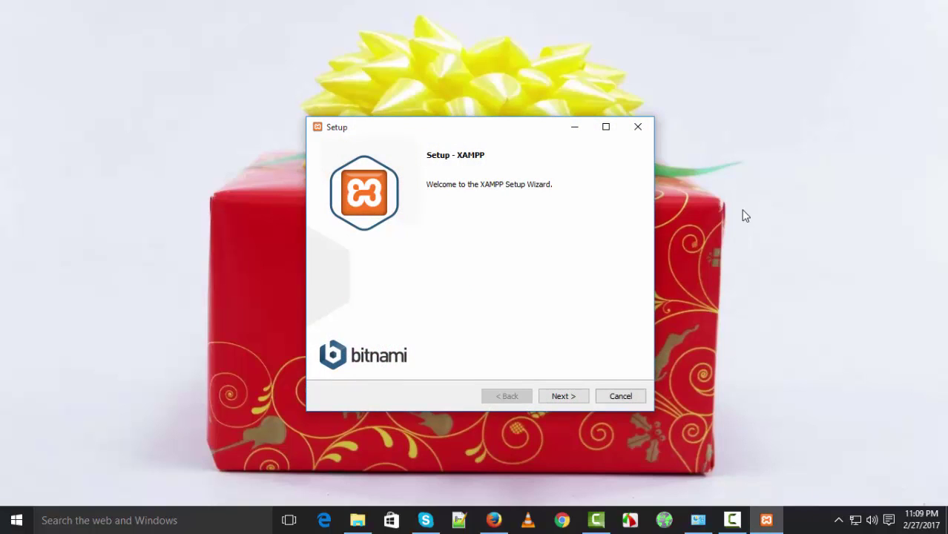
right_click(764, 75)
left_click(812, 112)
right_click(775, 76)
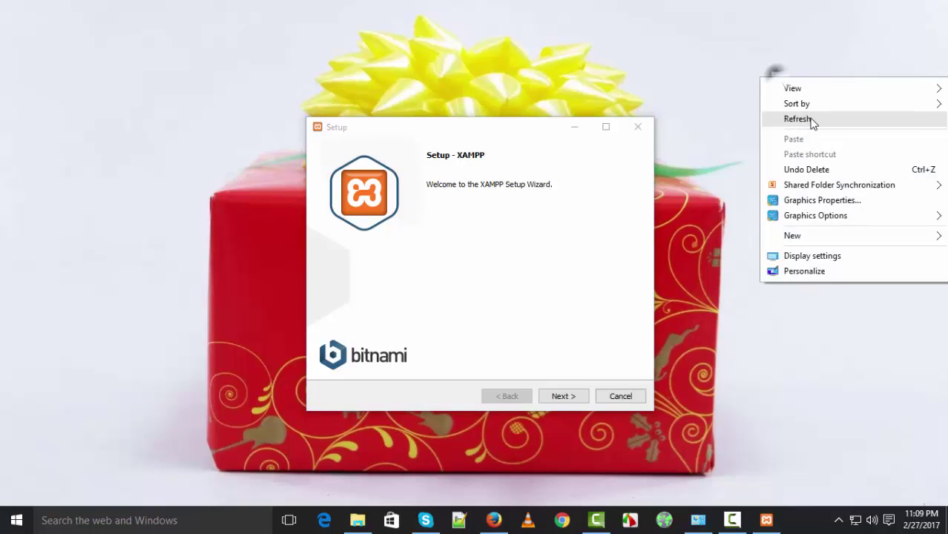
left_click(779, 119)
right_click(788, 88)
left_click(781, 131)
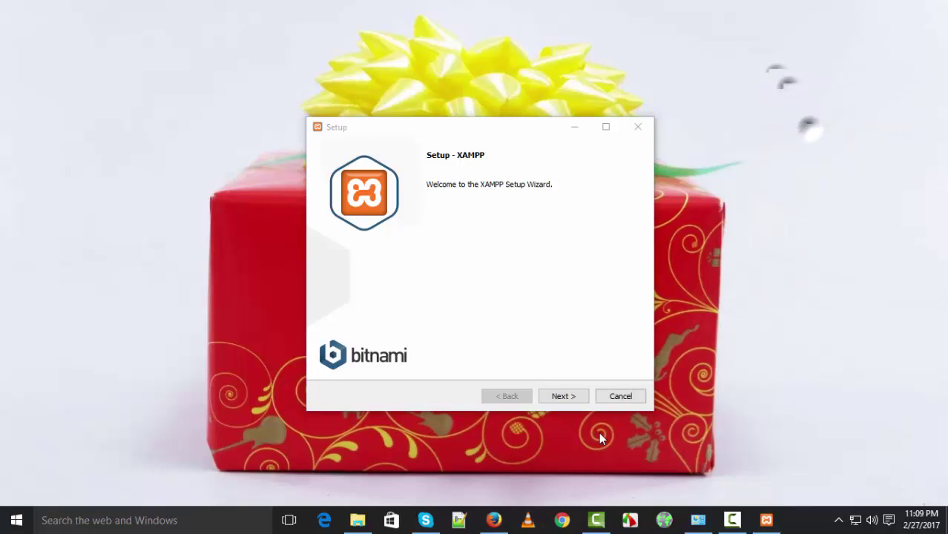
Step: Start installing XAMPP into C:\xampp with the "Learn more about Bitnami for XAMPP" option turned off
left_click(582, 397)
left_click(578, 399)
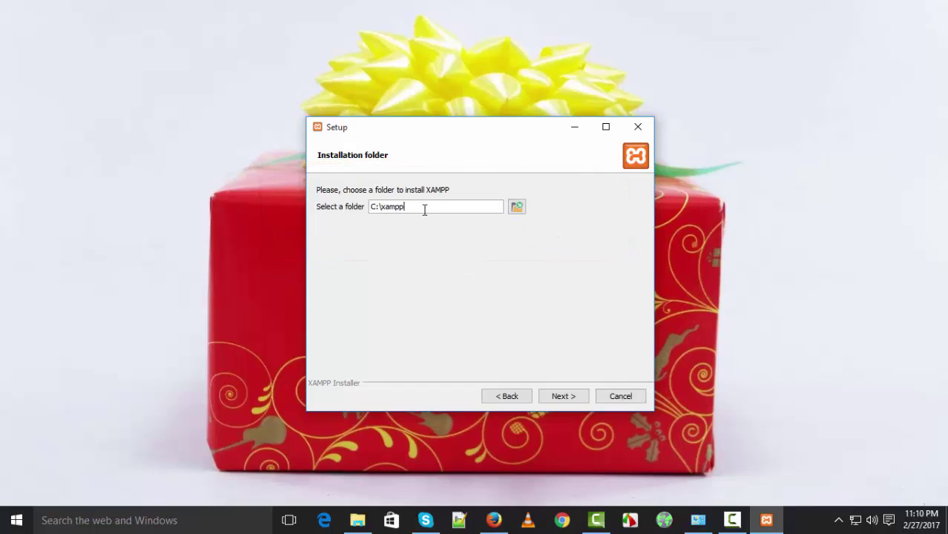
left_click(560, 396)
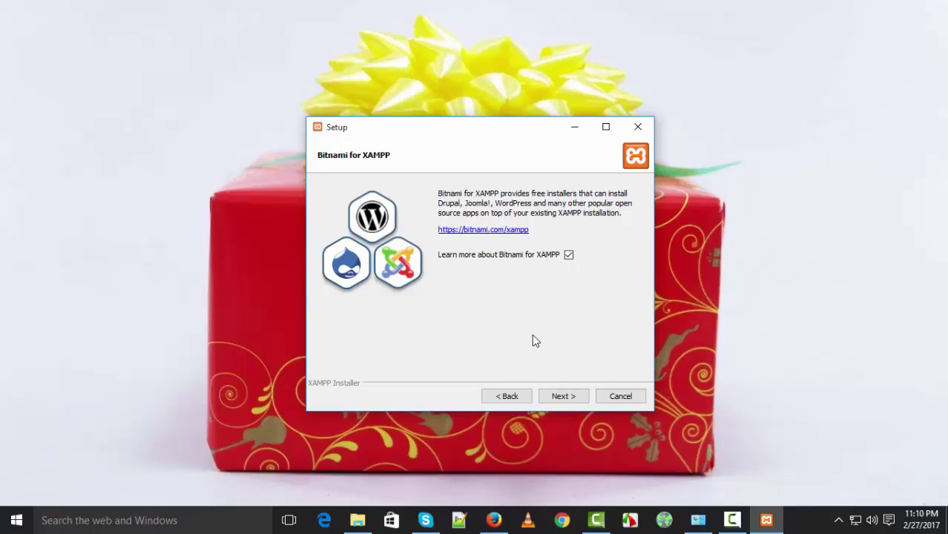
left_click(568, 254)
left_click(563, 396)
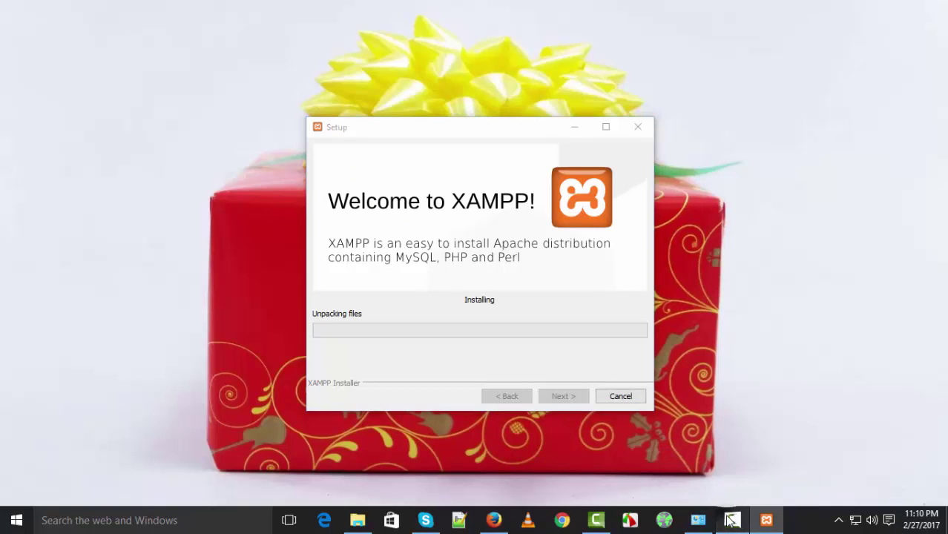
left_click(882, 454)
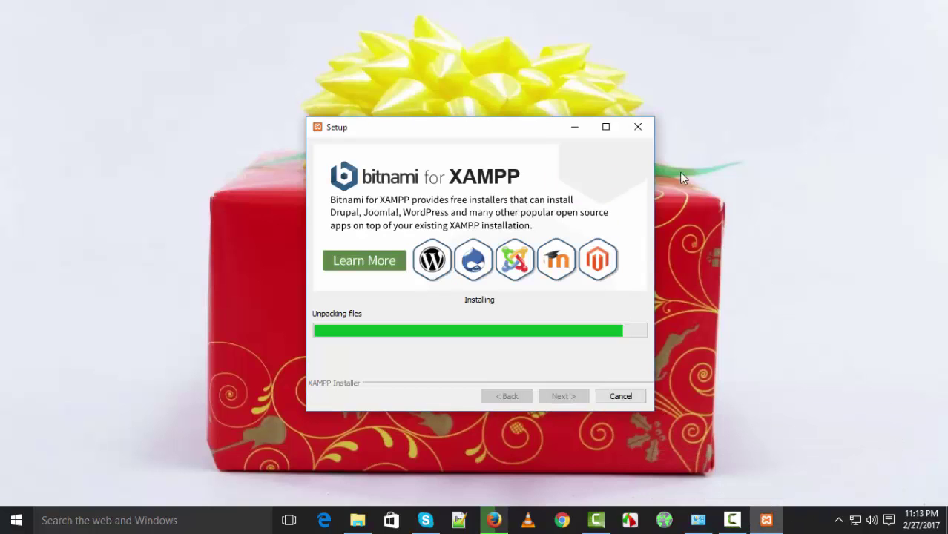
right_click(748, 102)
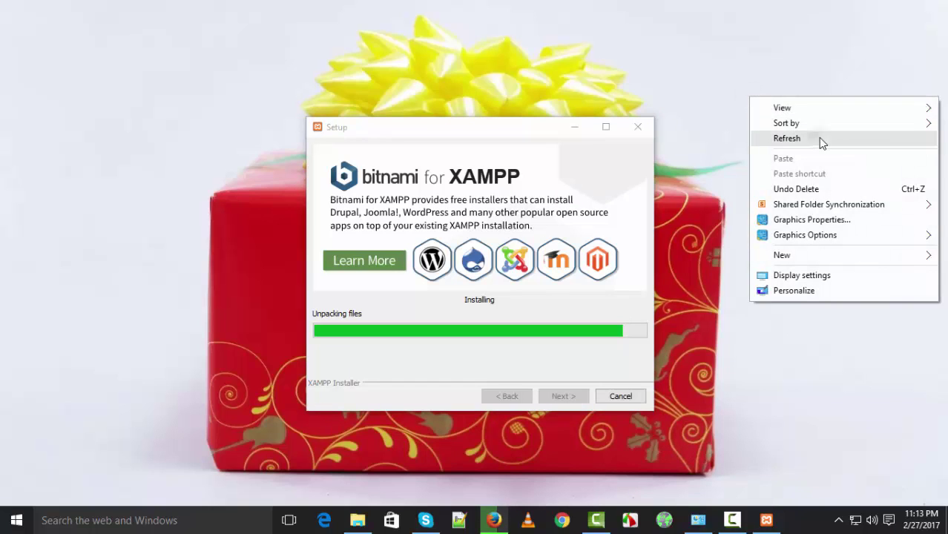
left_click(818, 137)
right_click(762, 80)
left_click(776, 123)
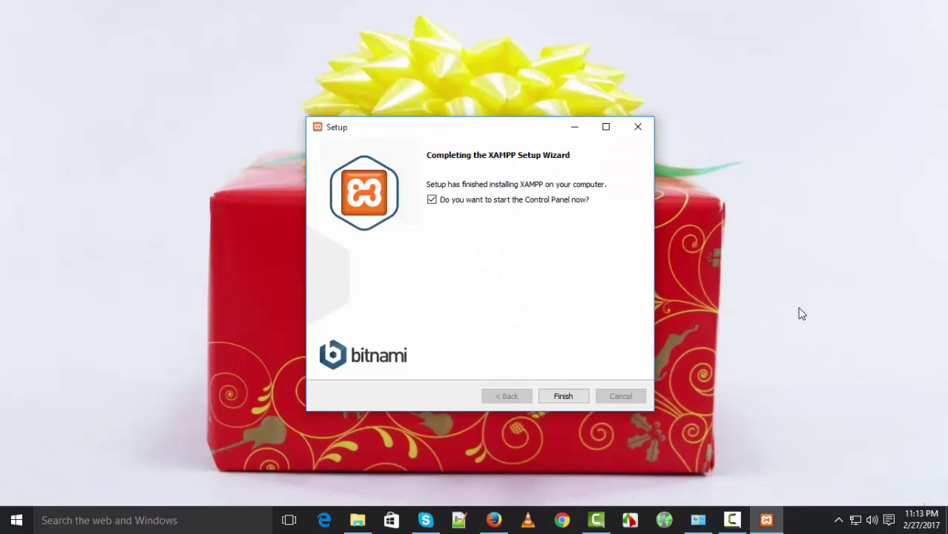
Step: Finish the XAMPP setup with the Control Panel set to start, and save English (US flag) as its language
left_click(564, 397)
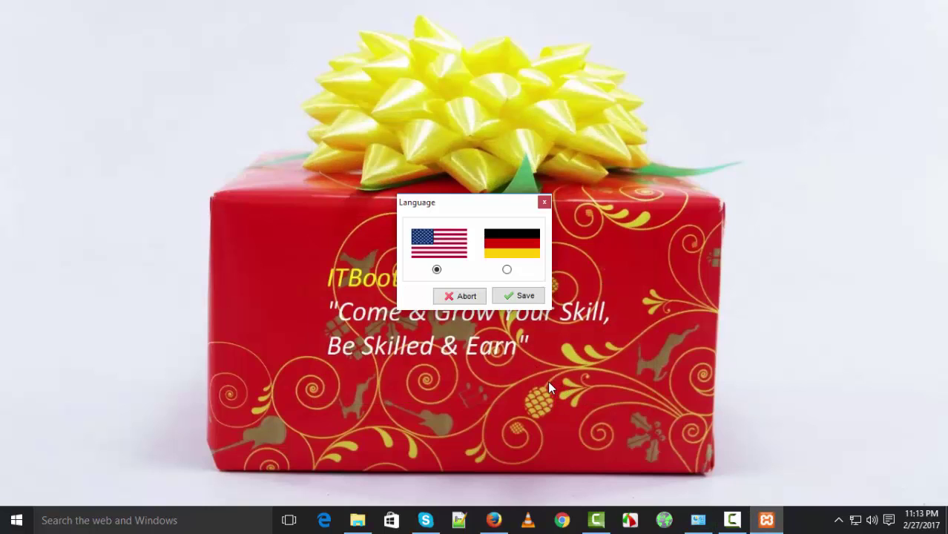
left_click(525, 297)
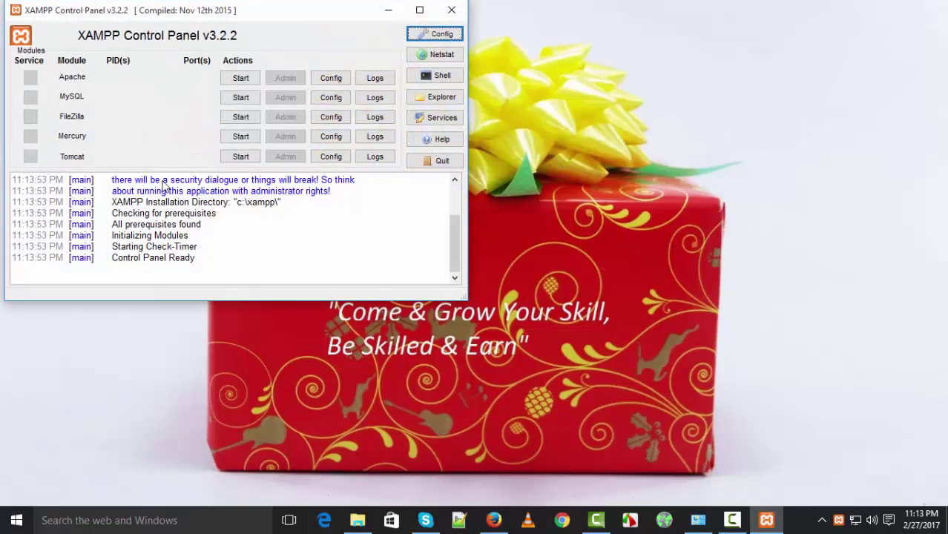
right_click(678, 55)
left_click(730, 101)
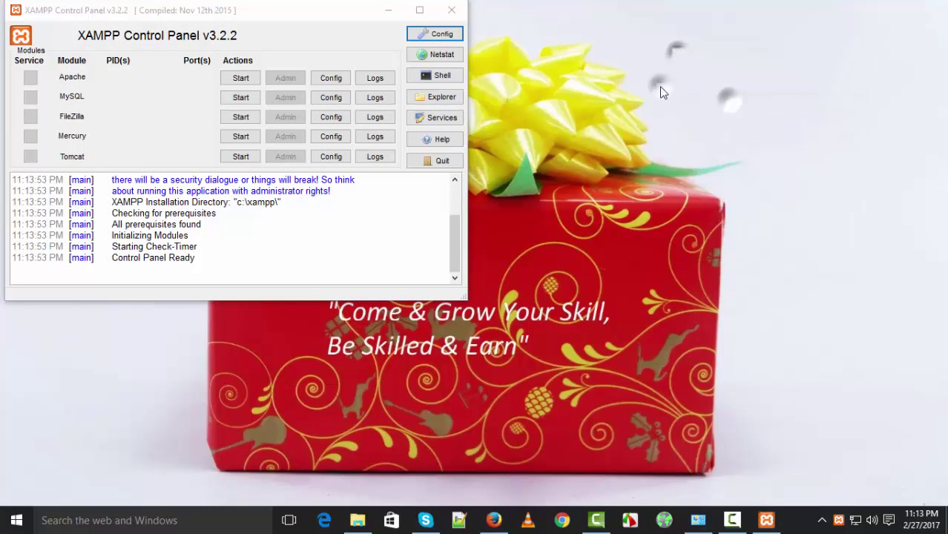
right_click(661, 87)
left_click(689, 129)
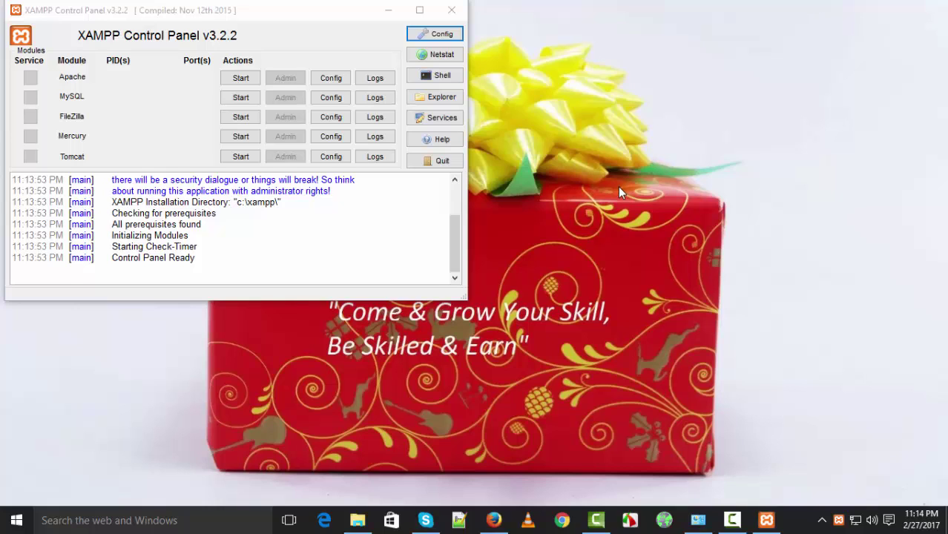
Step: Start the Apache and MySQL modules in the XAMPP Control Panel
left_click(232, 79)
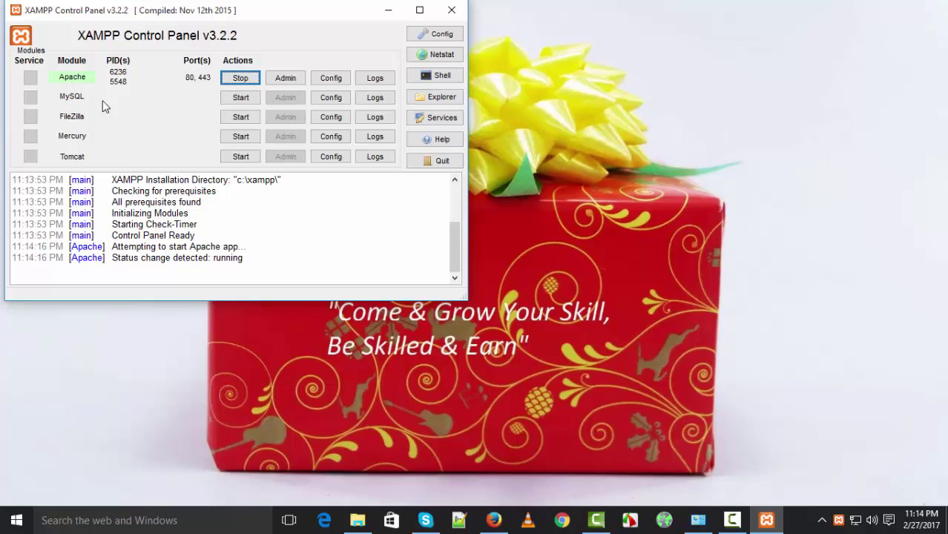
left_click(241, 101)
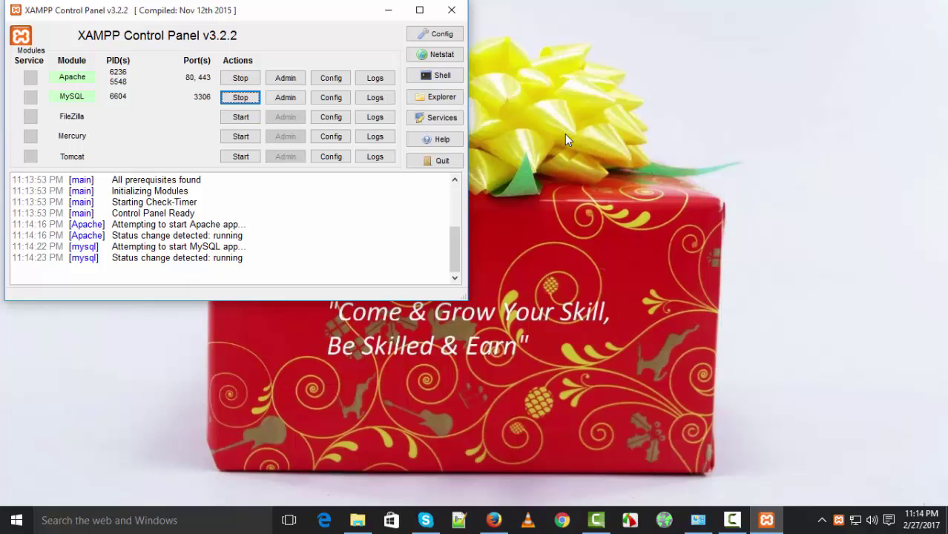
Step: Switch to Skype, toggle "Use port 80 and 443 for additional incoming connections" in the advanced connection options, save, and close its window
left_click(433, 525)
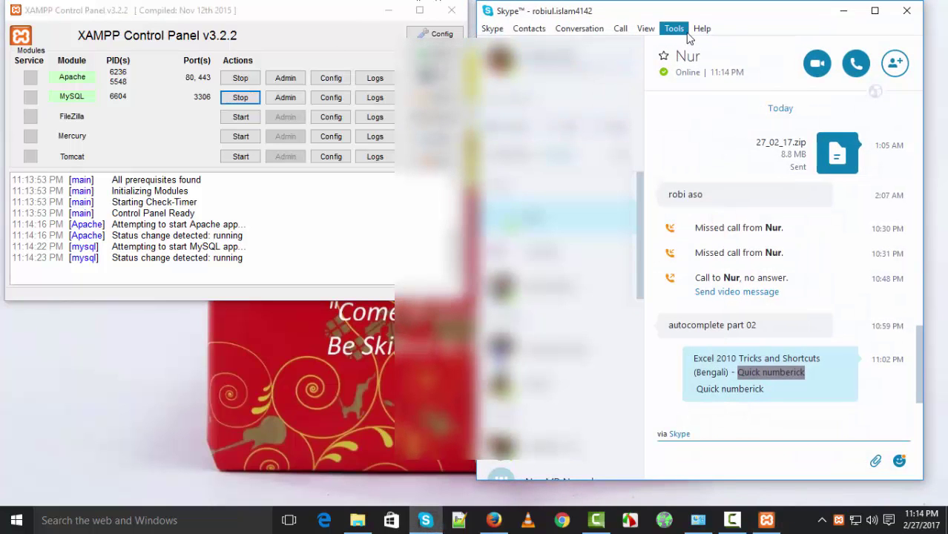
left_click(689, 33)
left_click(697, 109)
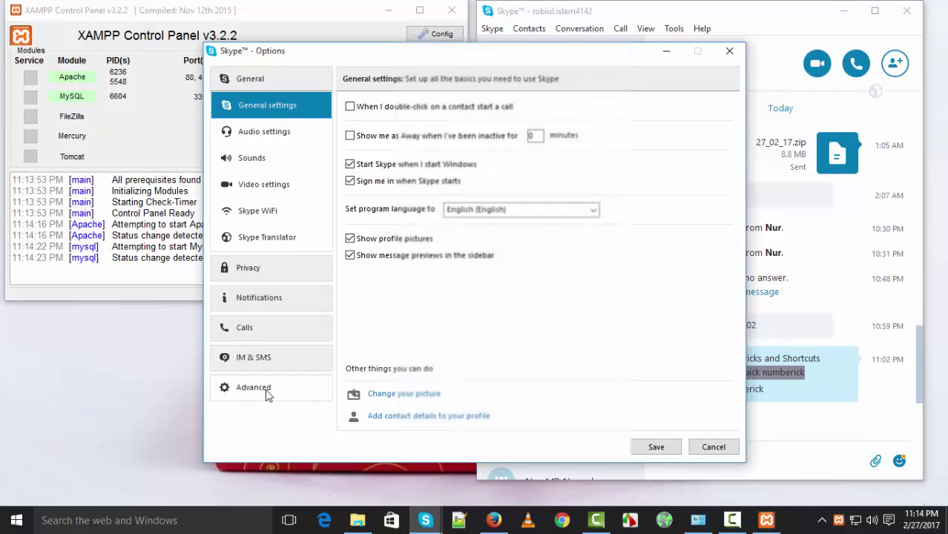
left_click(267, 395)
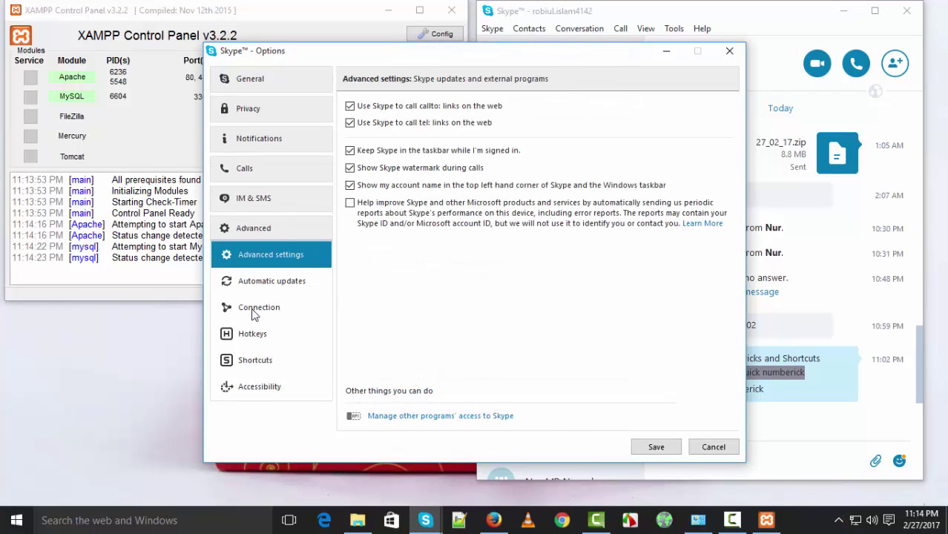
left_click(252, 311)
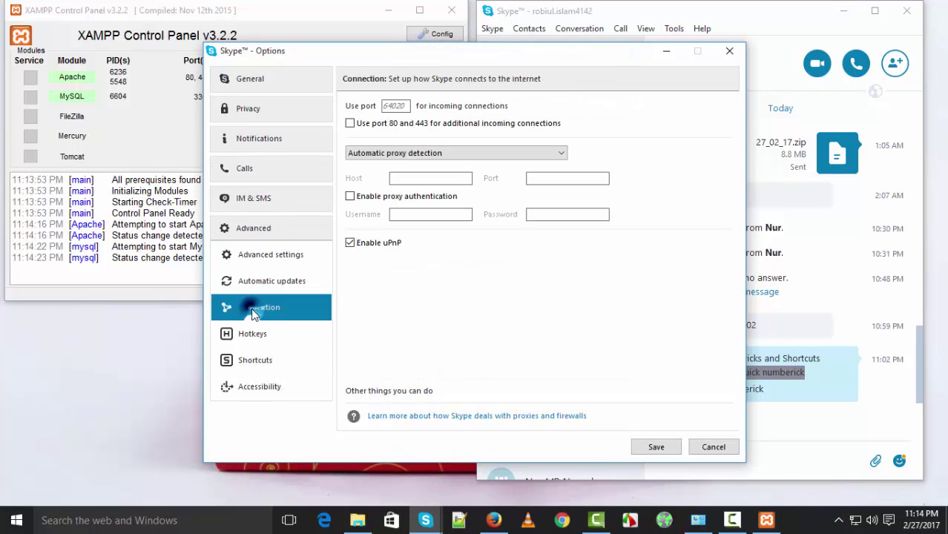
left_click(353, 124)
left_click(656, 447)
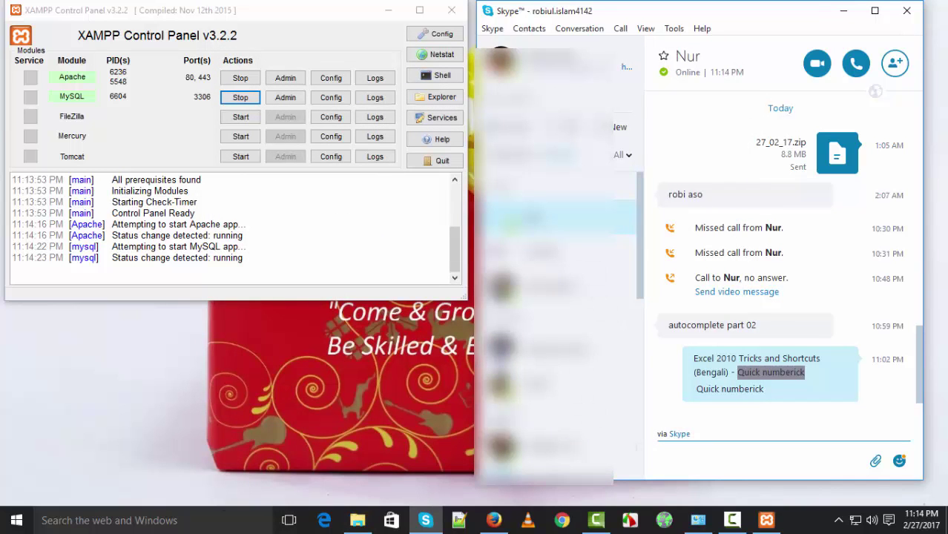
left_click(906, 10)
right_click(623, 6)
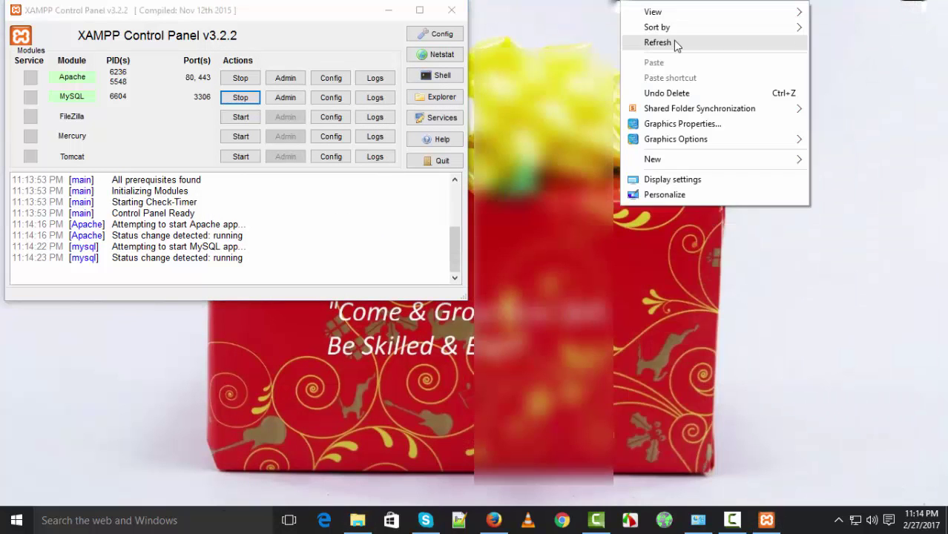
left_click(673, 43)
right_click(660, 39)
left_click(700, 80)
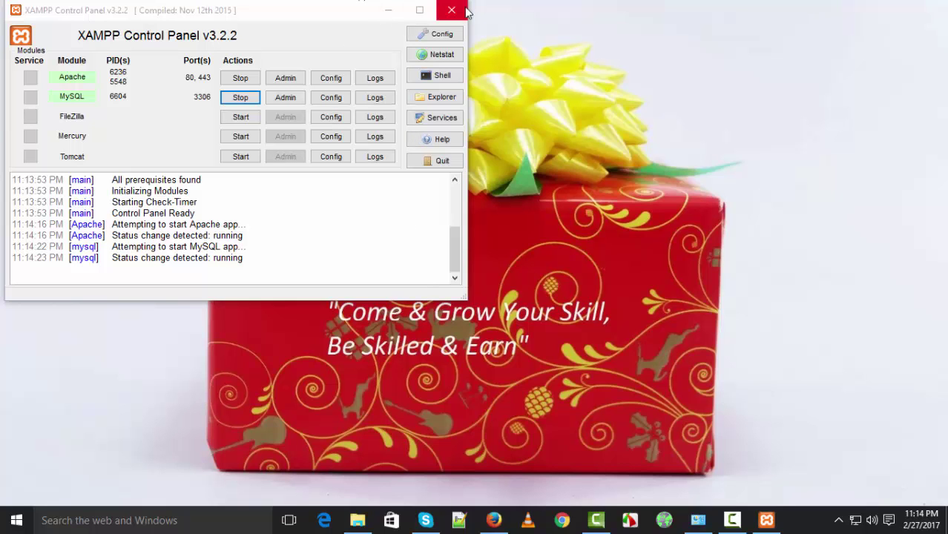
Step: Switch to Firefox, open localhost in a new tab, and look through the XAMPP dashboard page before minimizing the browser
left_click(388, 10)
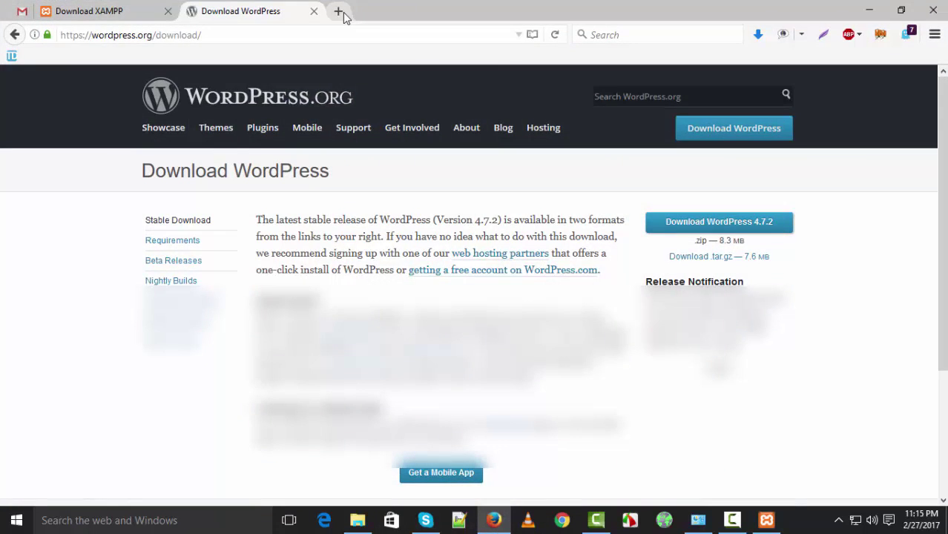
left_click(338, 12)
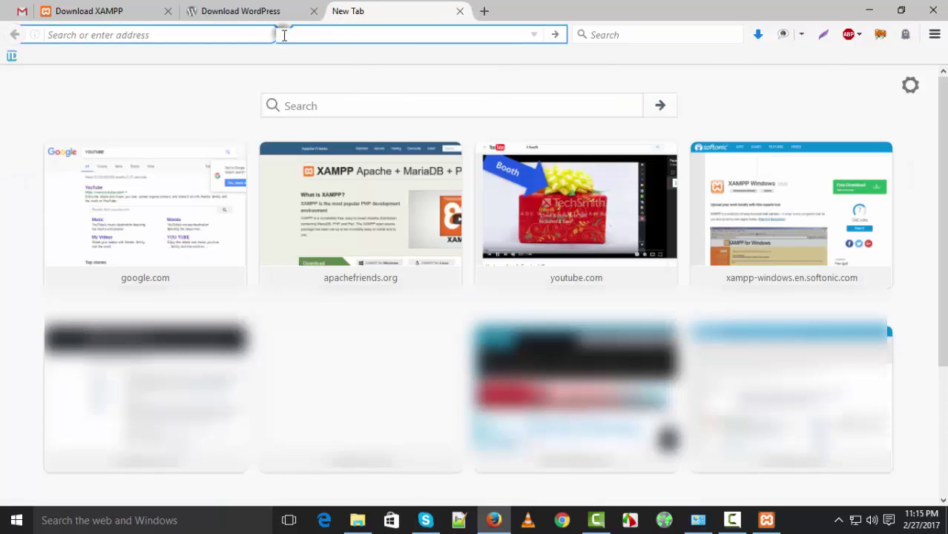
type("loca")
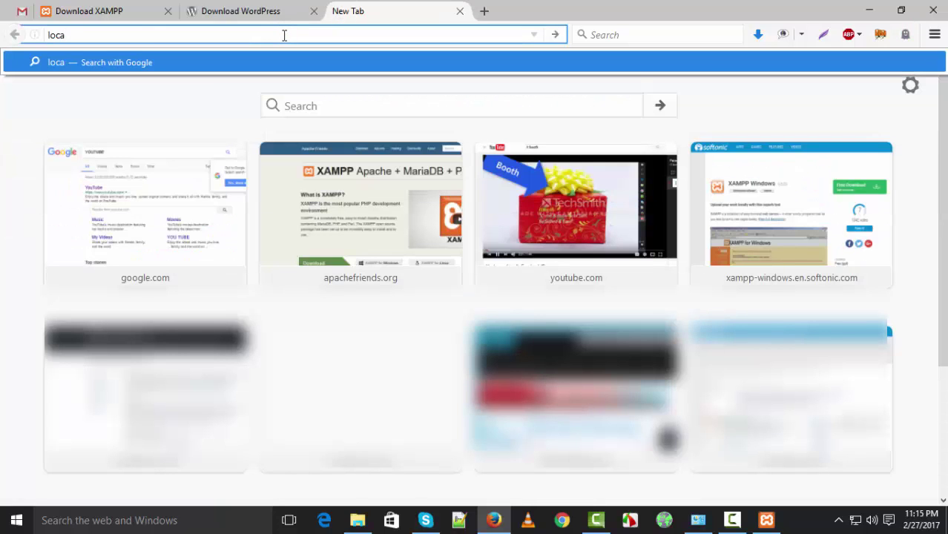
type("lhost")
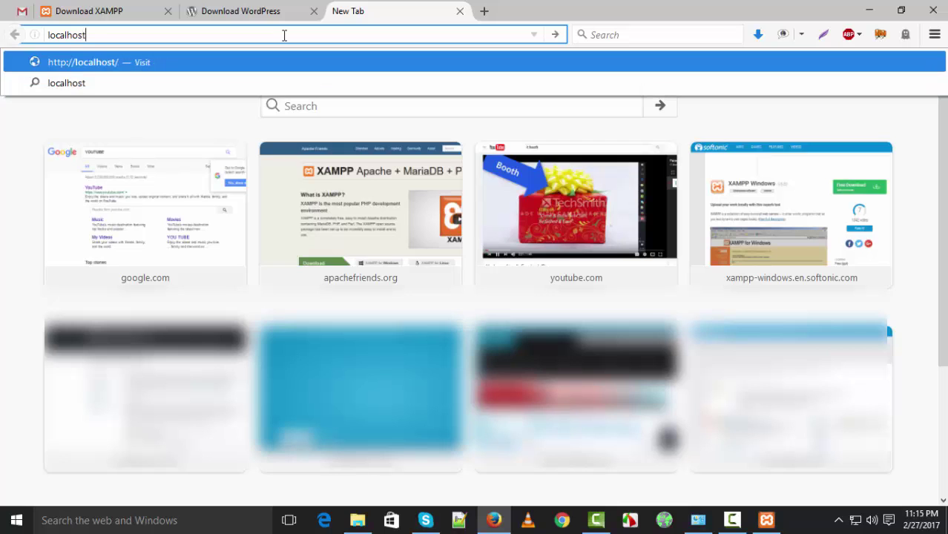
key("Return")
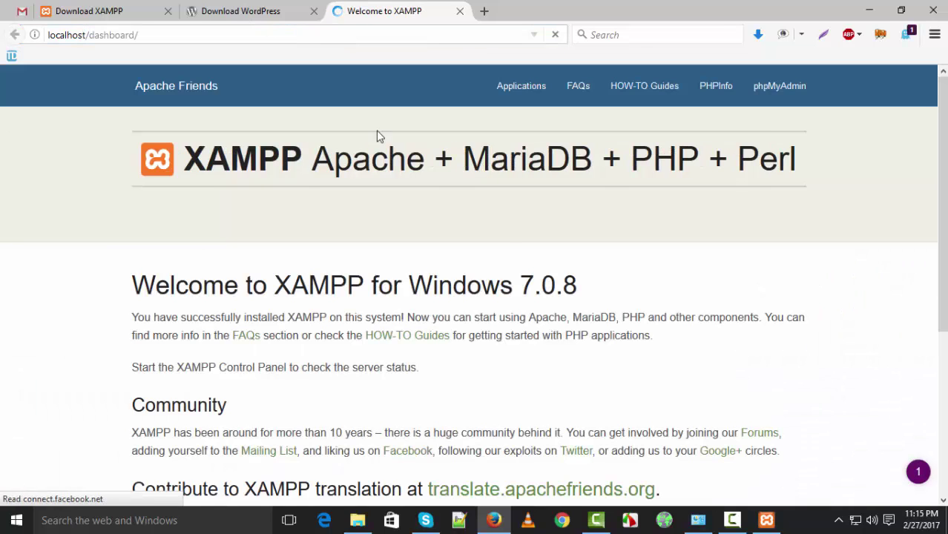
scroll(682, 451, "down", 4)
scroll(681, 454, "up", 4)
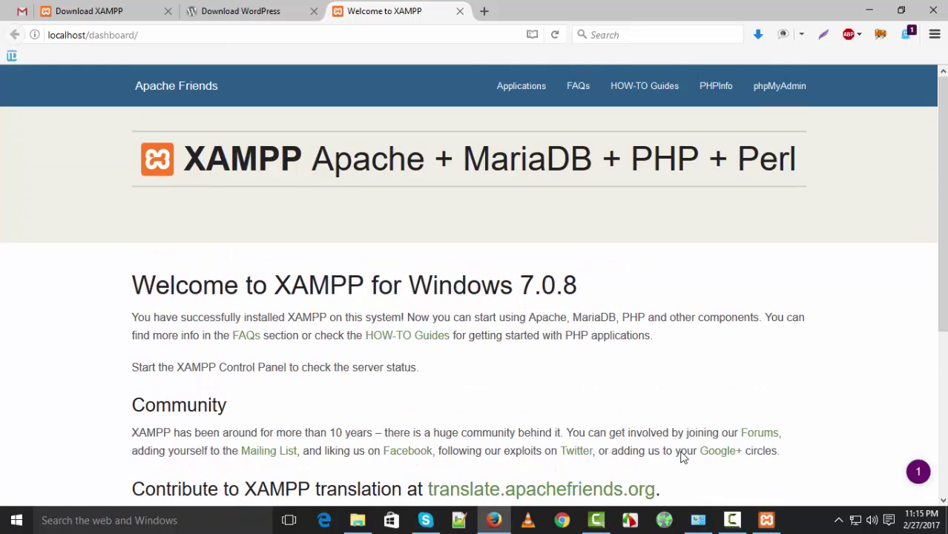
scroll(586, 426, "down", 5)
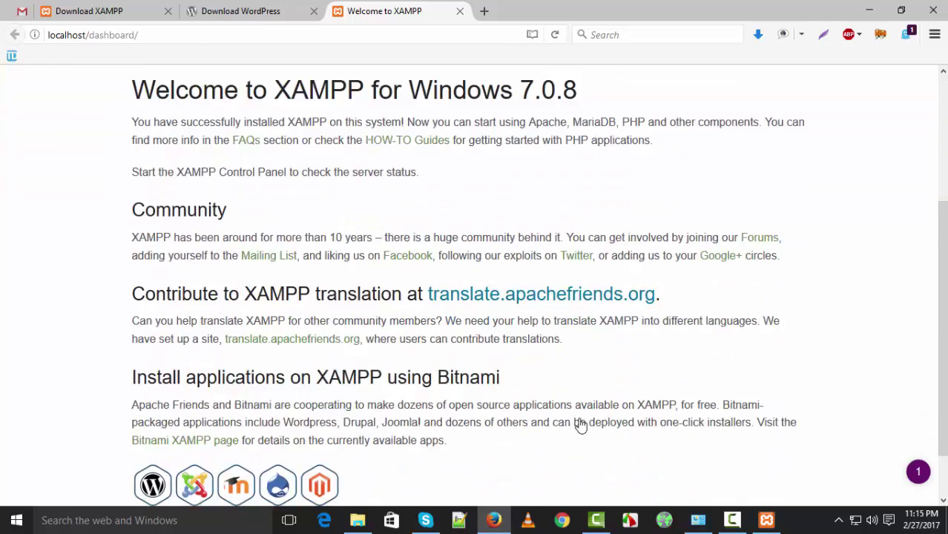
scroll(582, 436, "up", 5)
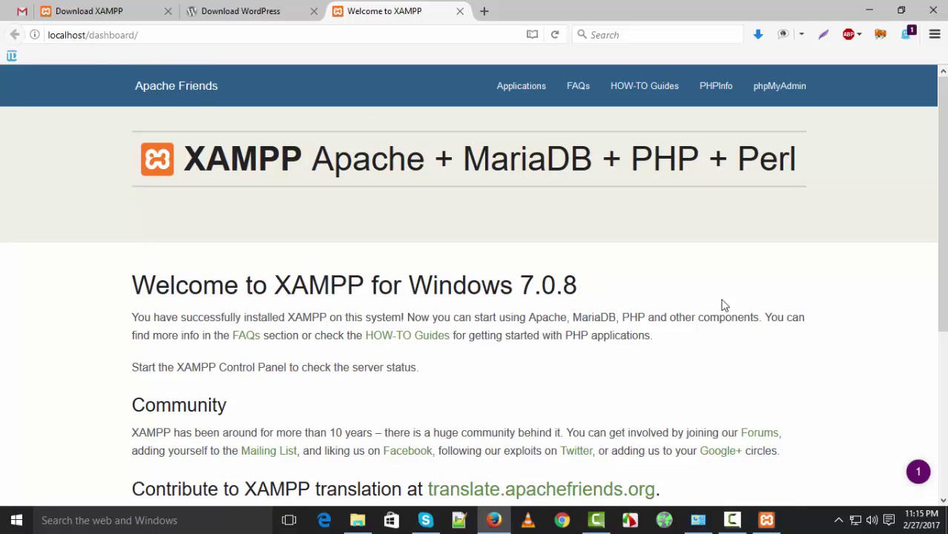
left_click(869, 13)
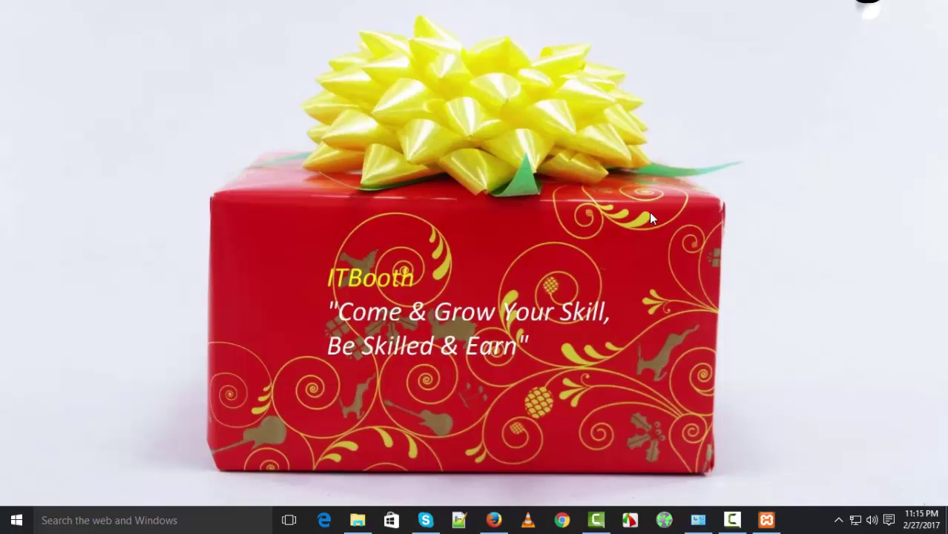